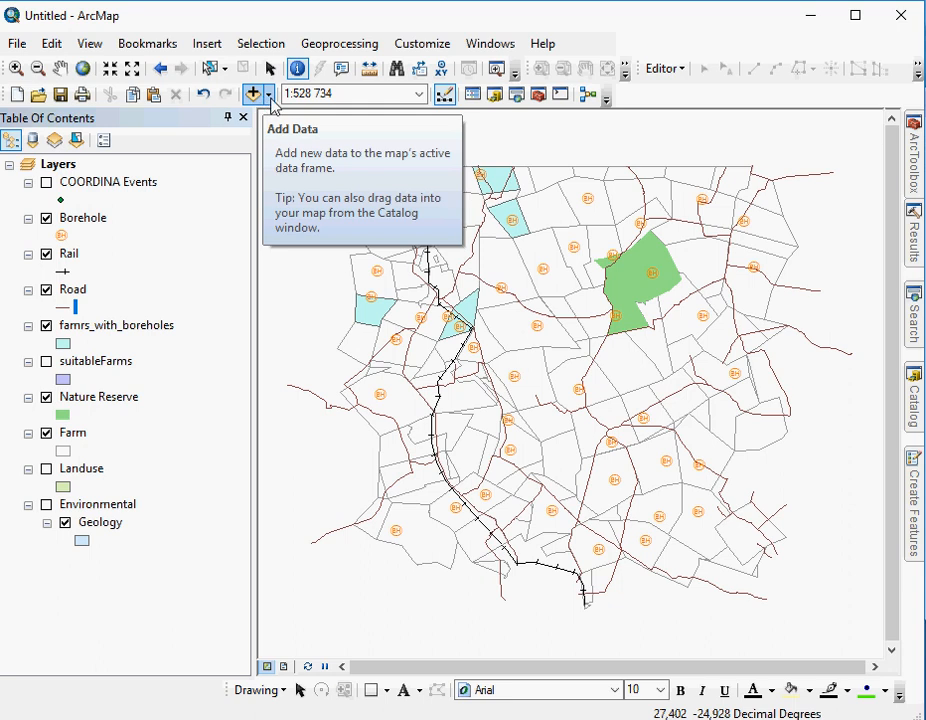
Browse the available basemaps and add the OpenStreetMap basemap to the map.
{"action": "left_click", "coordinate": [268, 94]}
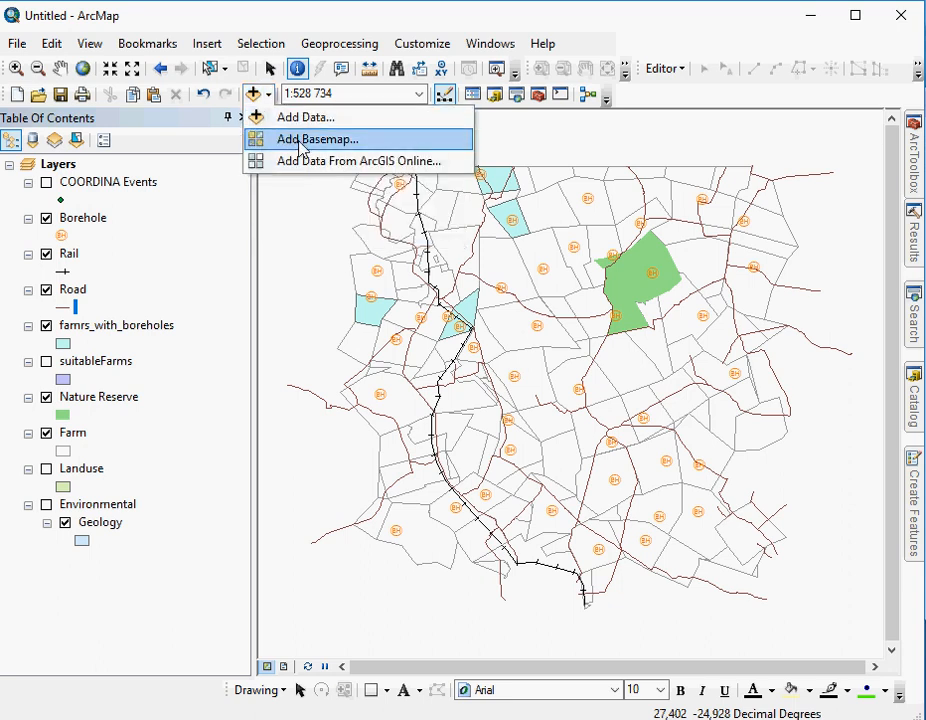
{"action": "left_click", "coordinate": [302, 145]}
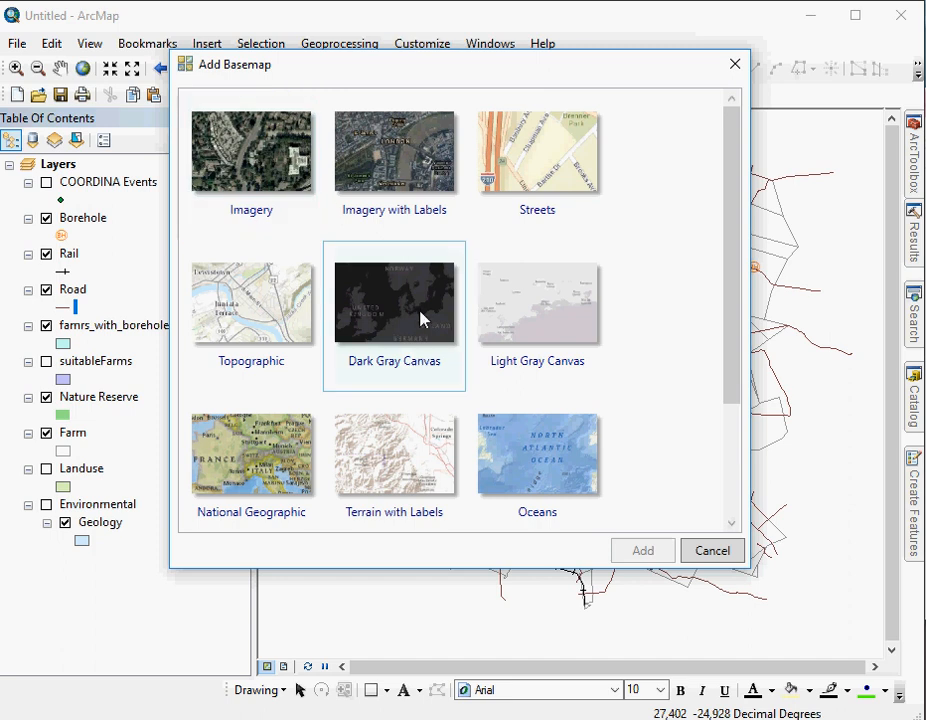
{"action": "scroll", "coordinate": [422, 316], "scroll_direction": "down", "scroll_amount": 2}
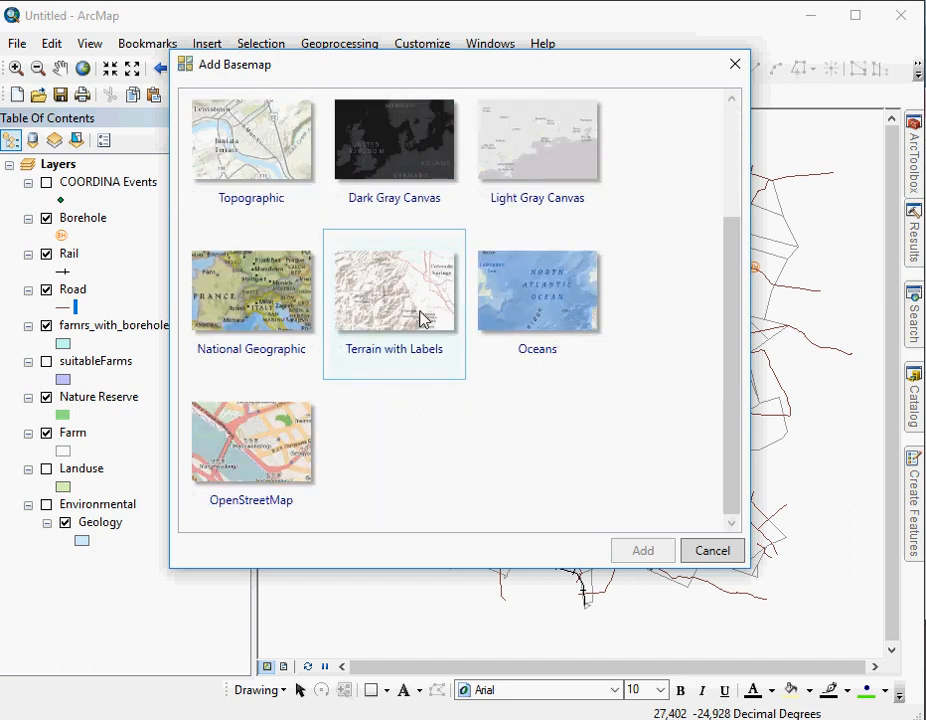
{"action": "scroll", "coordinate": [422, 318], "scroll_direction": "up", "scroll_amount": 2}
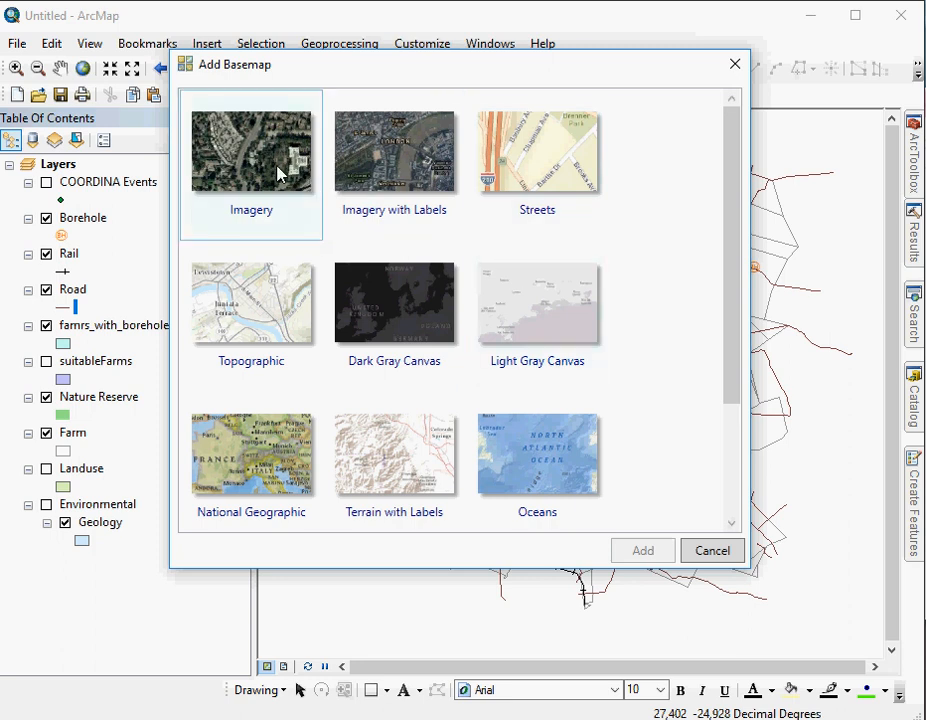
{"action": "scroll", "coordinate": [278, 174], "scroll_direction": "down", "scroll_amount": 2}
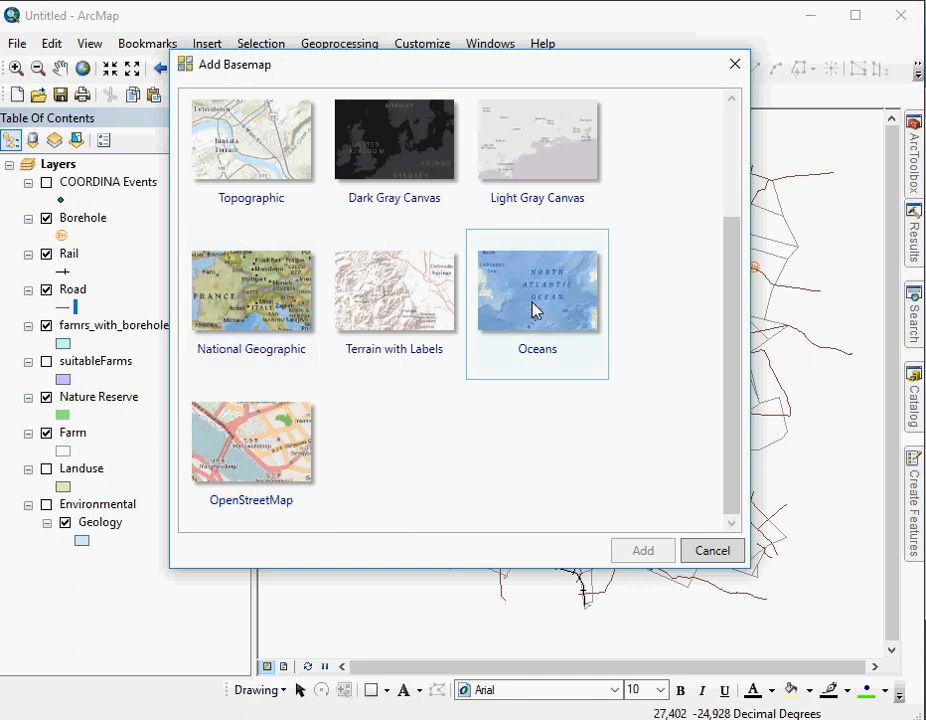
{"action": "left_click", "coordinate": [244, 500]}
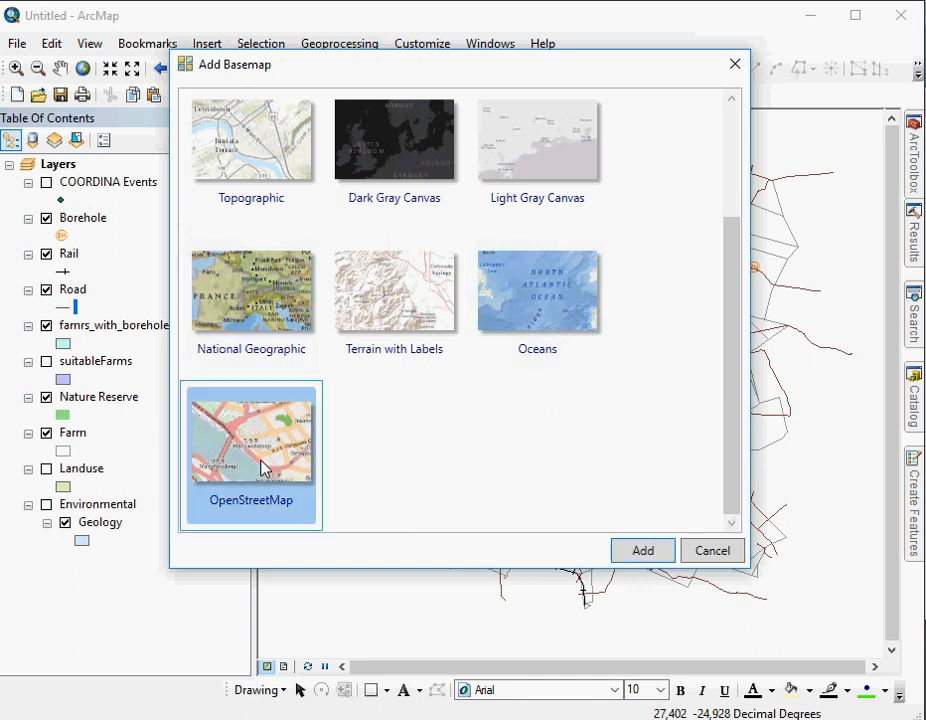
{"action": "left_click", "coordinate": [646, 553]}
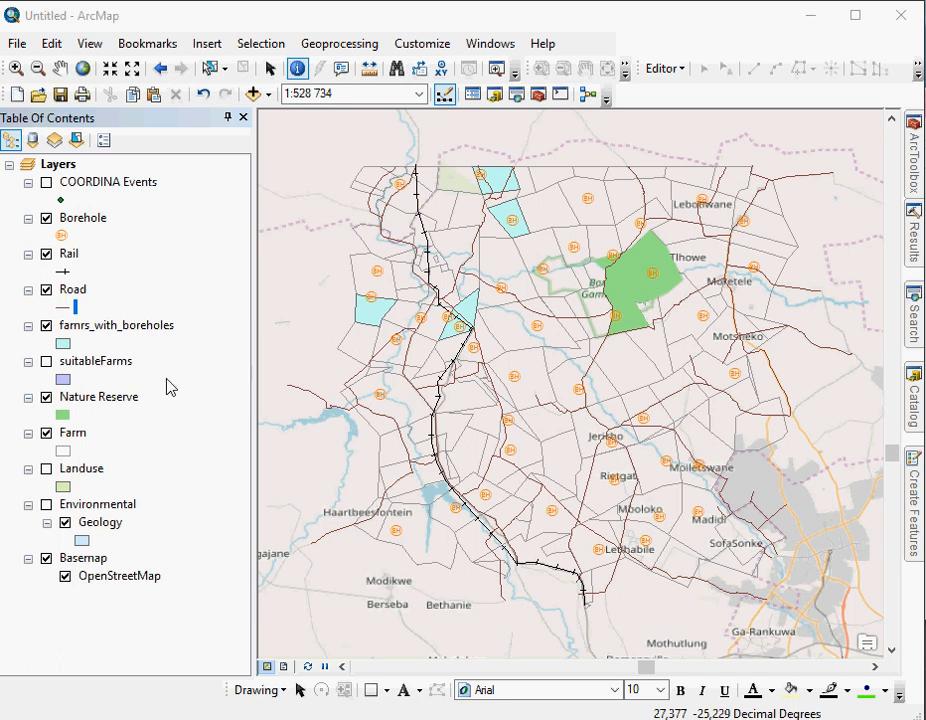
Switch the Nature Reserve layer off and on to compare it with the basemap, and hide the famrs_with_boreholes layer.
{"action": "left_click", "coordinate": [46, 398]}
{"action": "left_click", "coordinate": [46, 399]}
{"action": "left_click", "coordinate": [46, 398]}
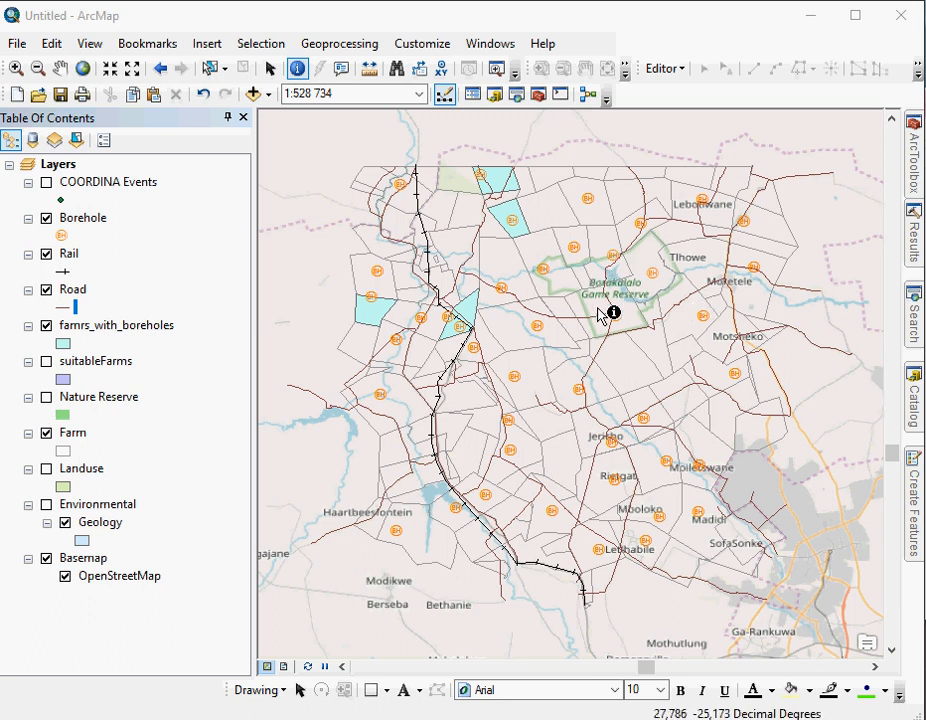
{"action": "left_click", "coordinate": [46, 399]}
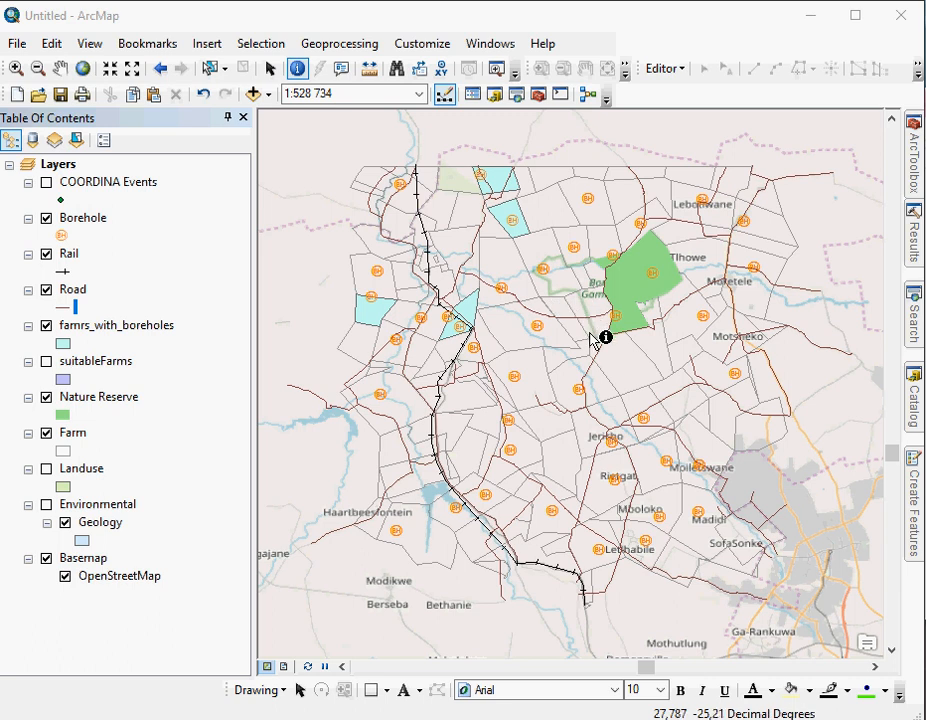
{"action": "left_click", "coordinate": [46, 326]}
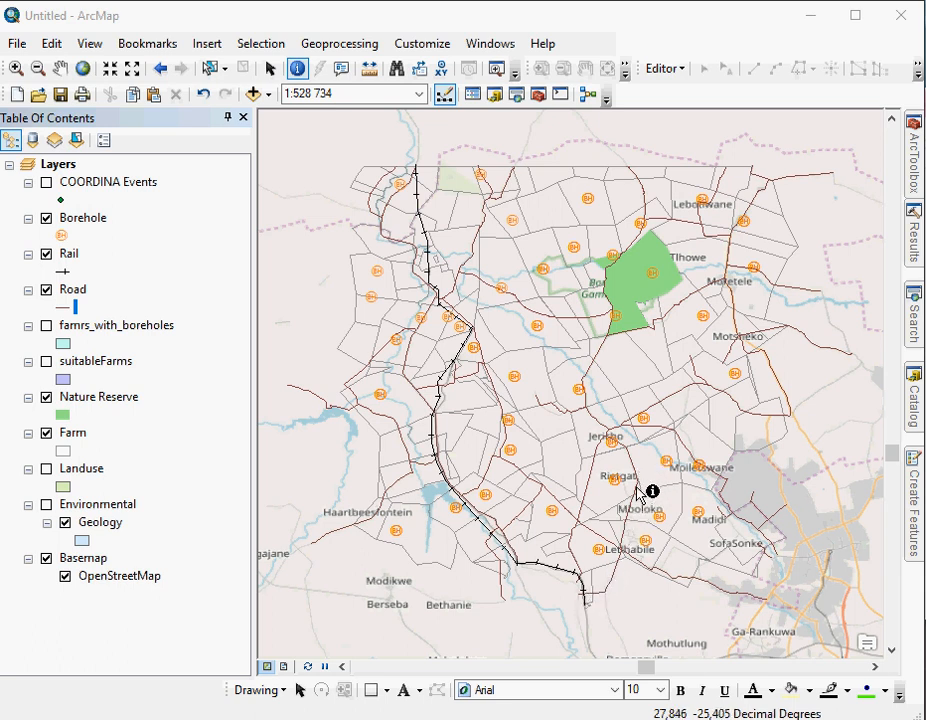
Switch the Road and Rail layers off and on in turn to compare their lines with the OpenStreetMap basemap.
{"action": "left_click", "coordinate": [46, 290]}
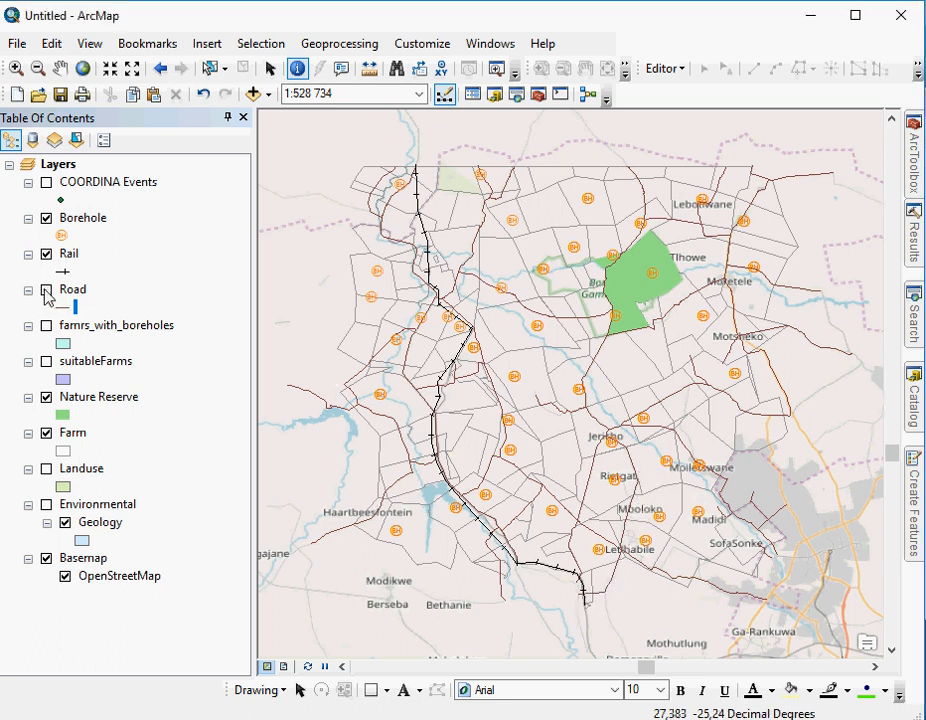
{"action": "left_click", "coordinate": [46, 290]}
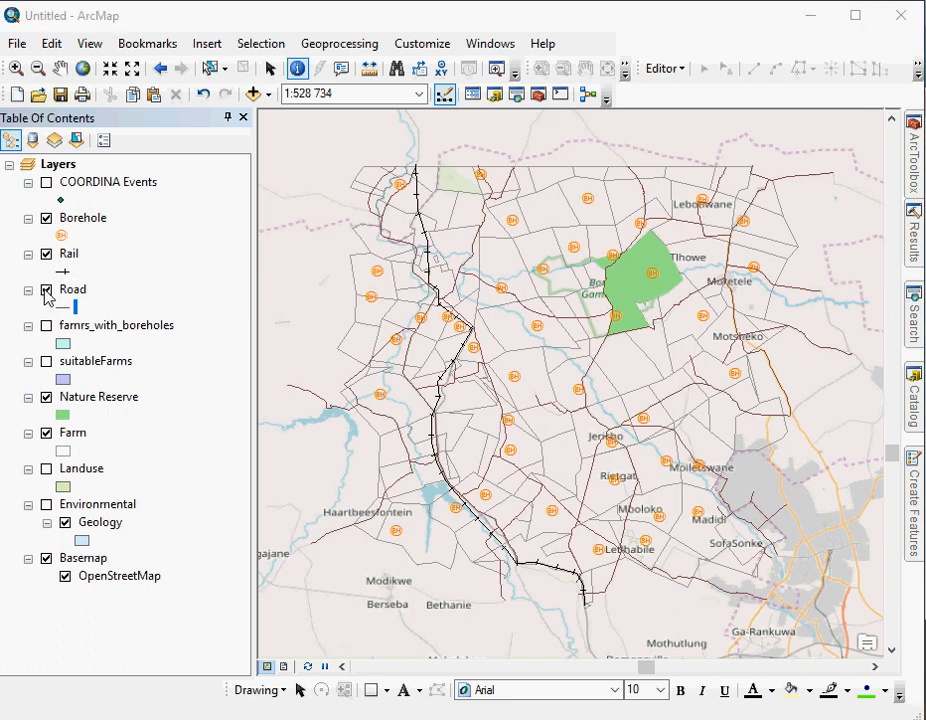
{"action": "left_click", "coordinate": [46, 290]}
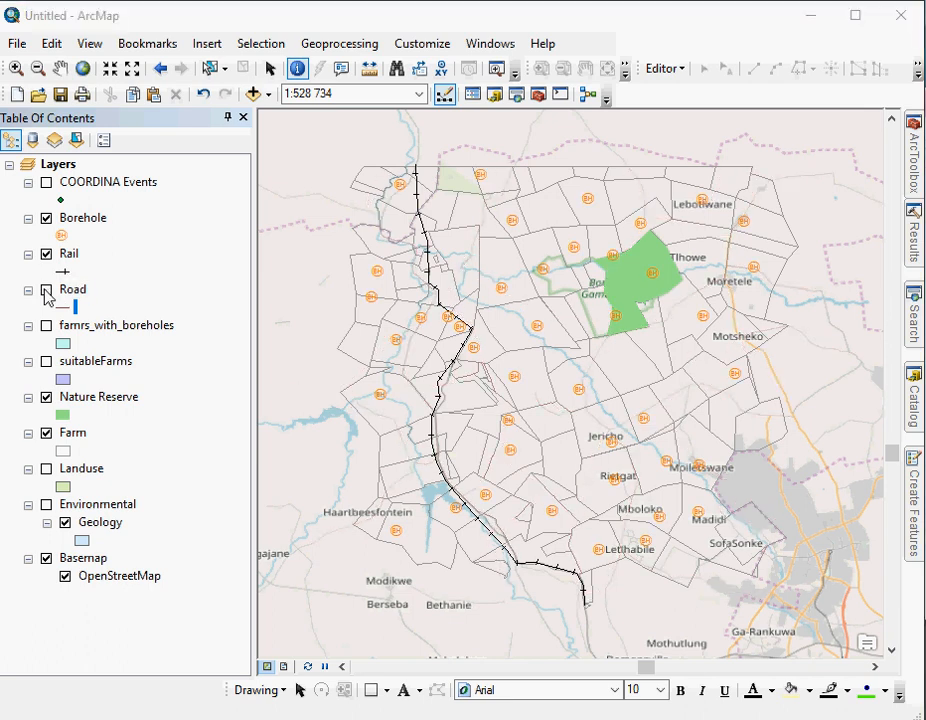
{"action": "left_click", "coordinate": [46, 290]}
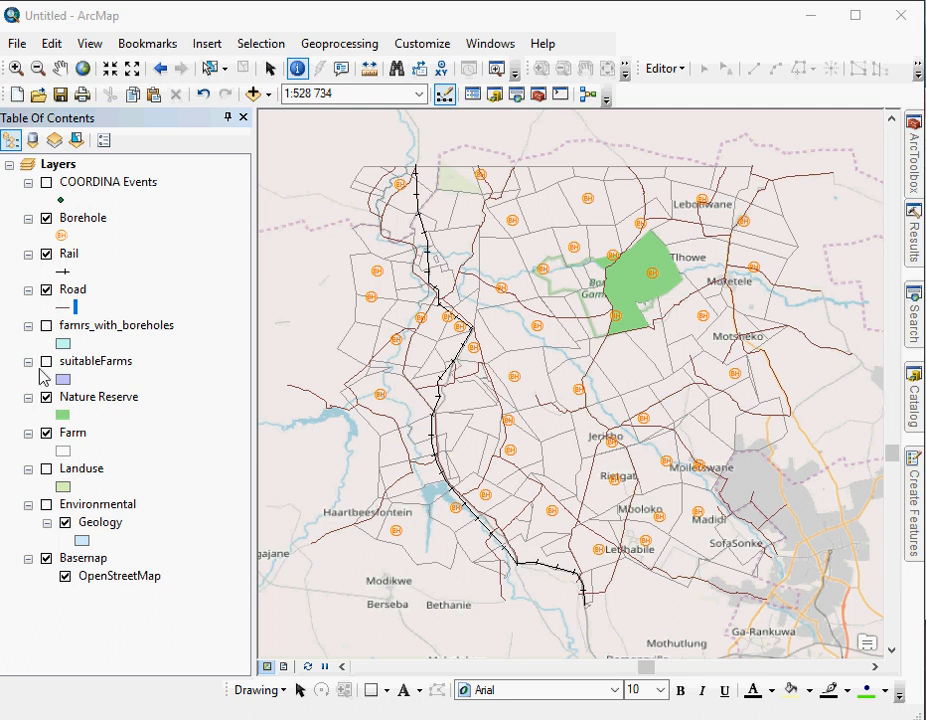
{"action": "left_click", "coordinate": [48, 262]}
{"action": "left_click", "coordinate": [46, 255]}
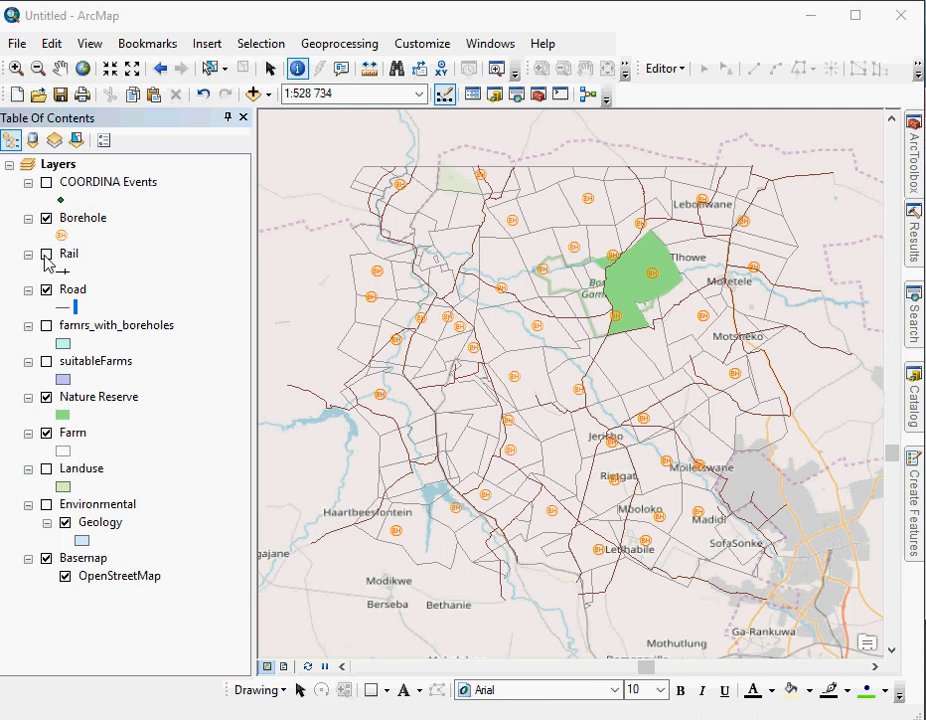
{"action": "left_click", "coordinate": [46, 255]}
{"action": "left_click", "coordinate": [46, 255]}
{"action": "left_click", "coordinate": [46, 255]}
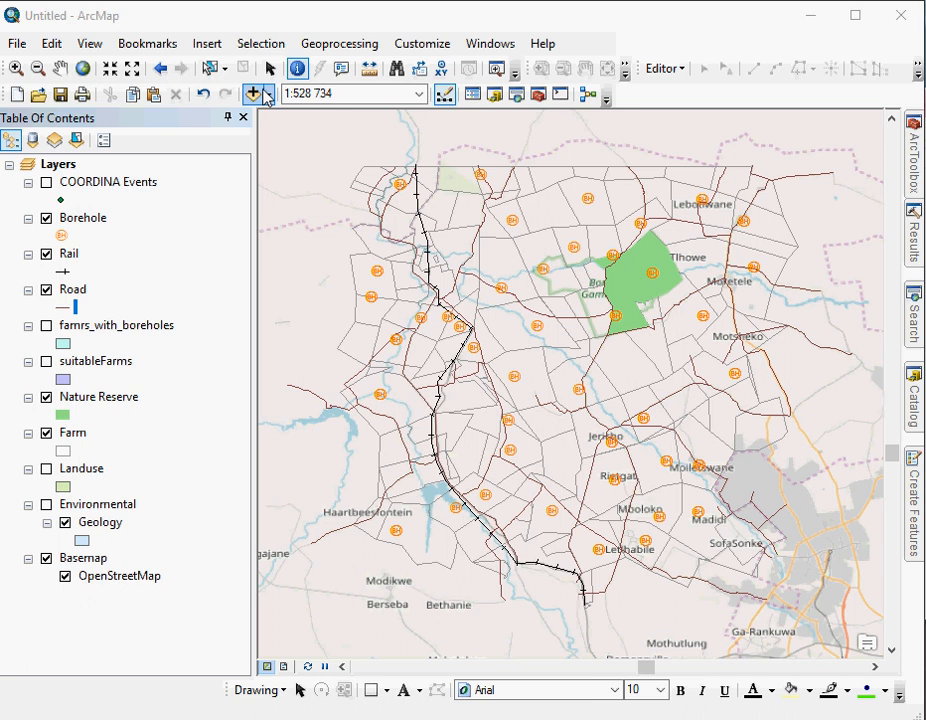
Search ArcGIS Online data for "ngi" and add the South Africa 50cm Colour Imagery service to the map.
{"action": "left_click", "coordinate": [268, 94]}
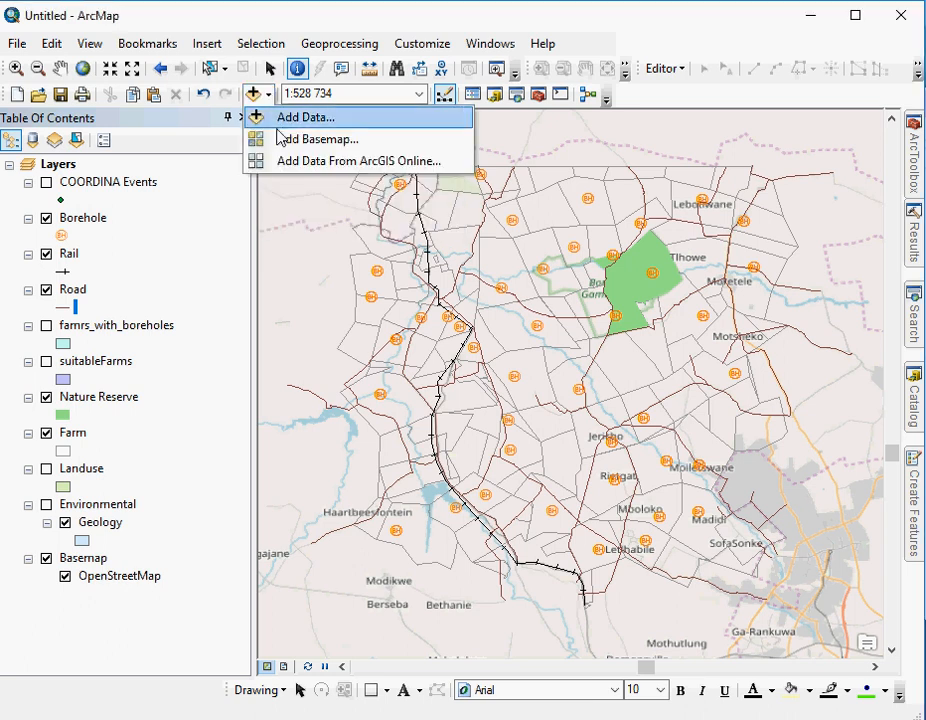
{"action": "left_click", "coordinate": [285, 165]}
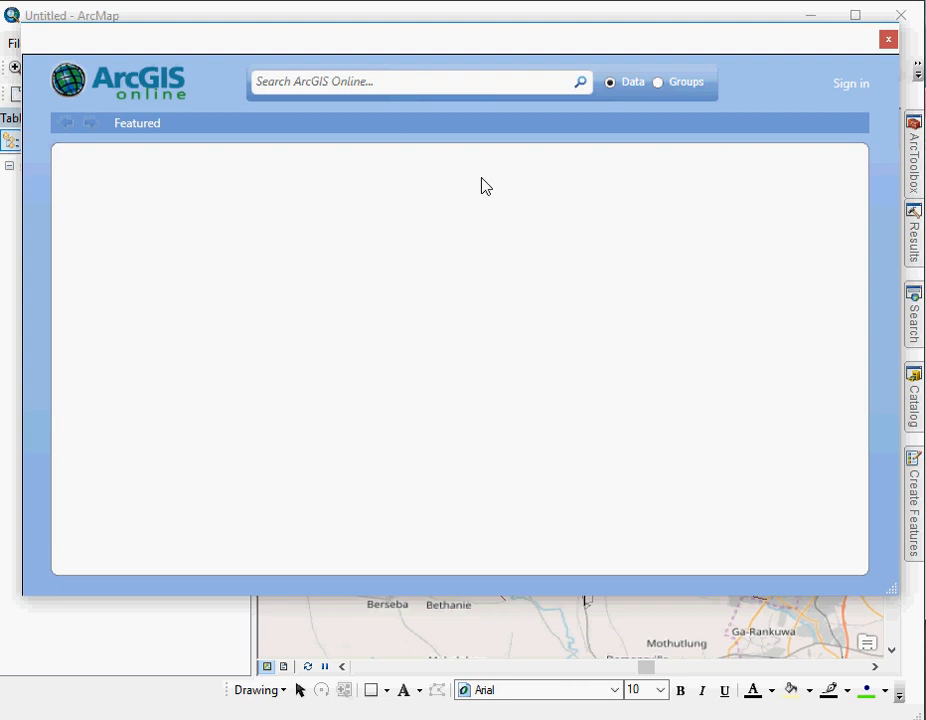
{"action": "left_click", "coordinate": [356, 81]}
{"action": "type", "text": "n"}
{"action": "key", "text": "BackSpace"}
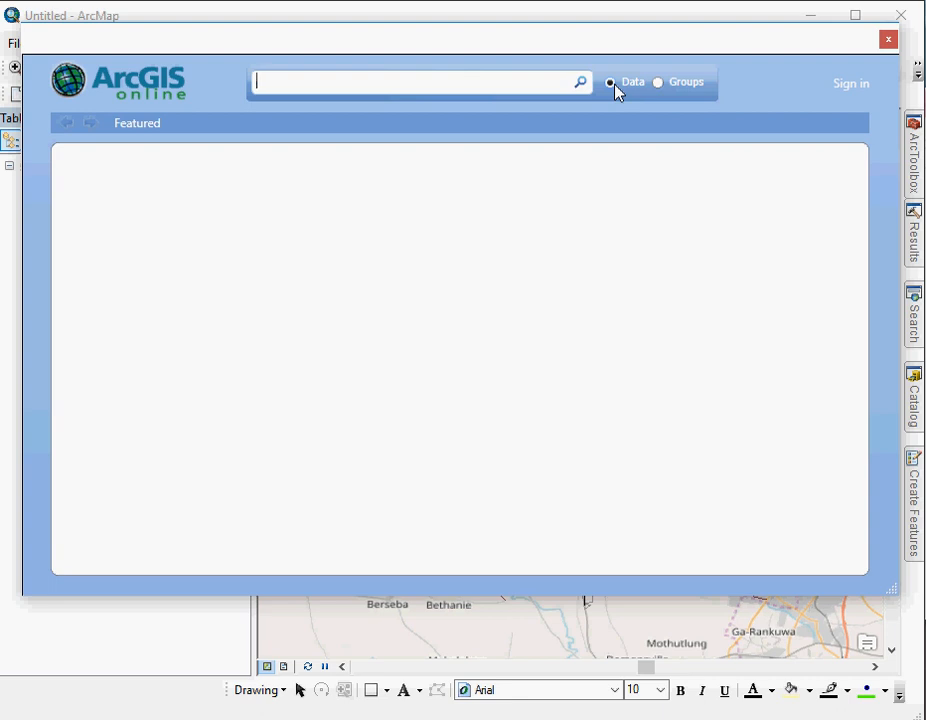
{"action": "type", "text": "ngi"}
{"action": "key", "text": "Return"}
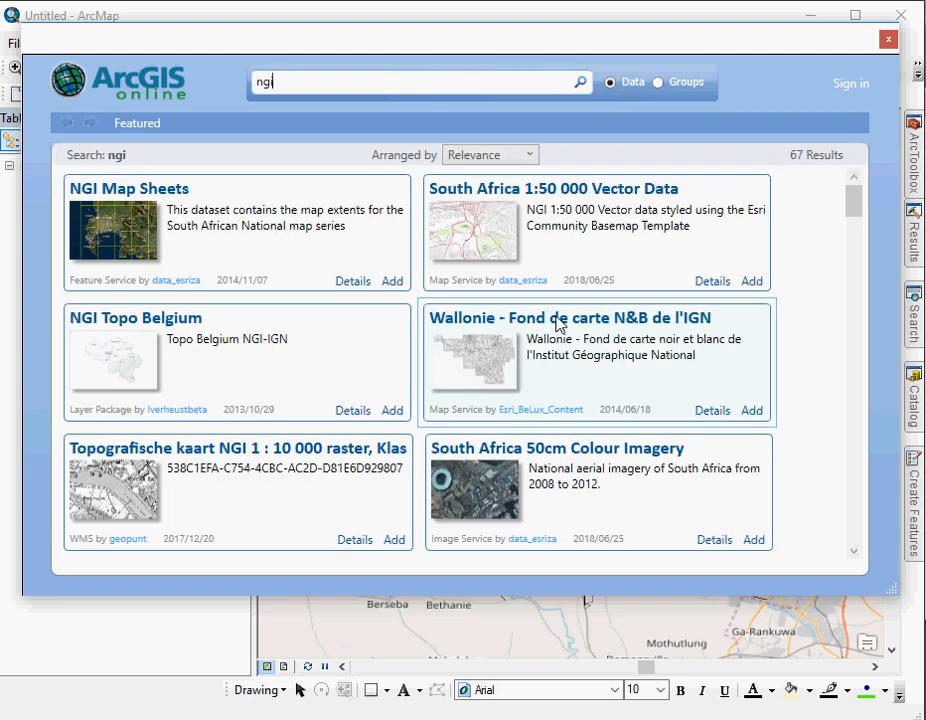
{"action": "left_click", "coordinate": [554, 252]}
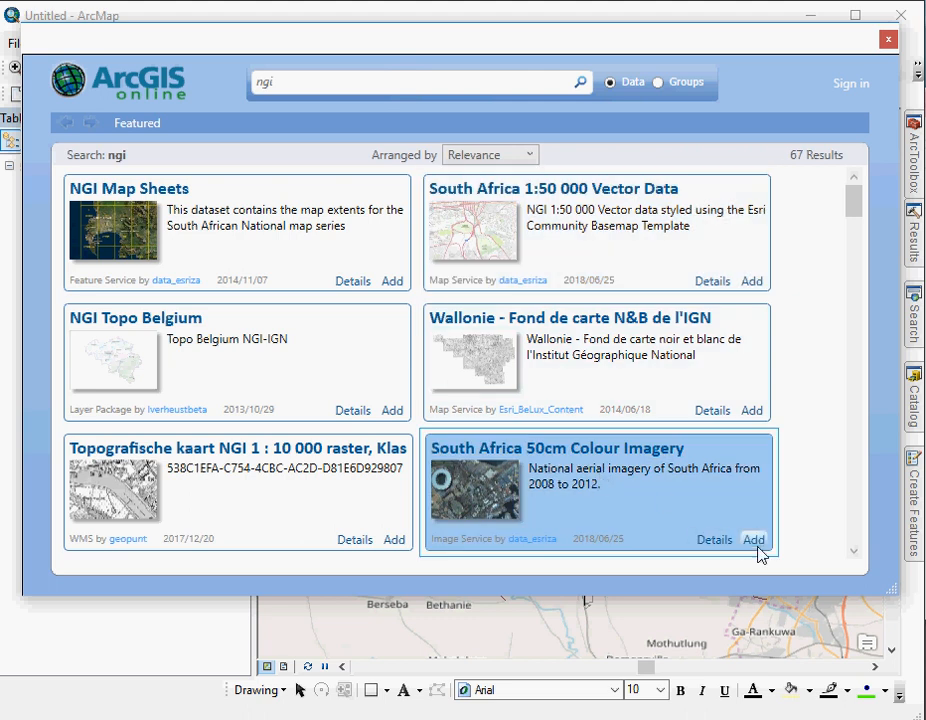
{"action": "left_click", "coordinate": [756, 541]}
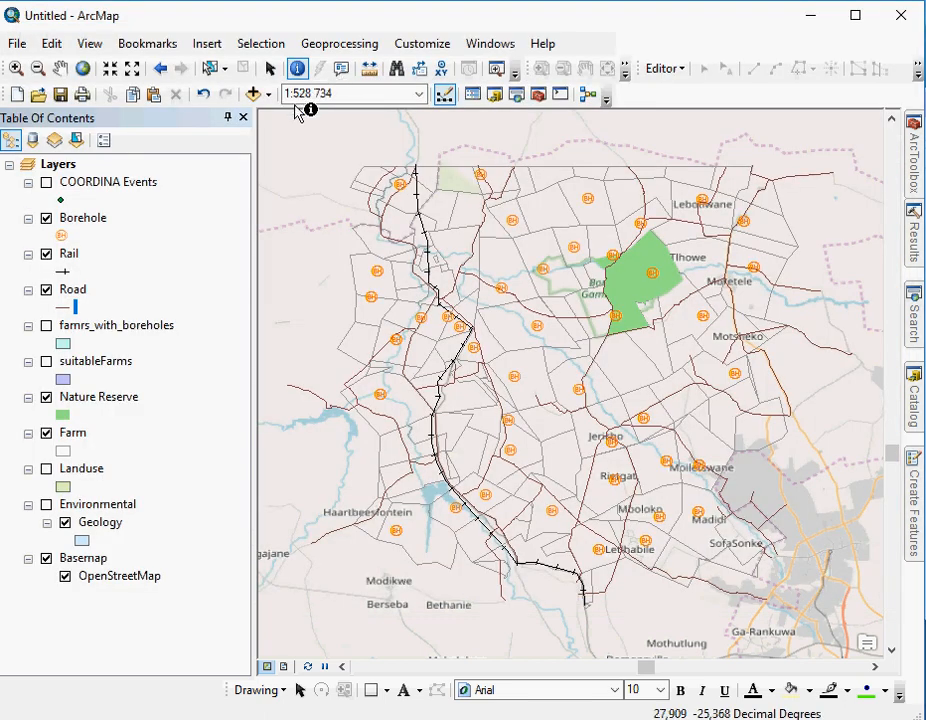